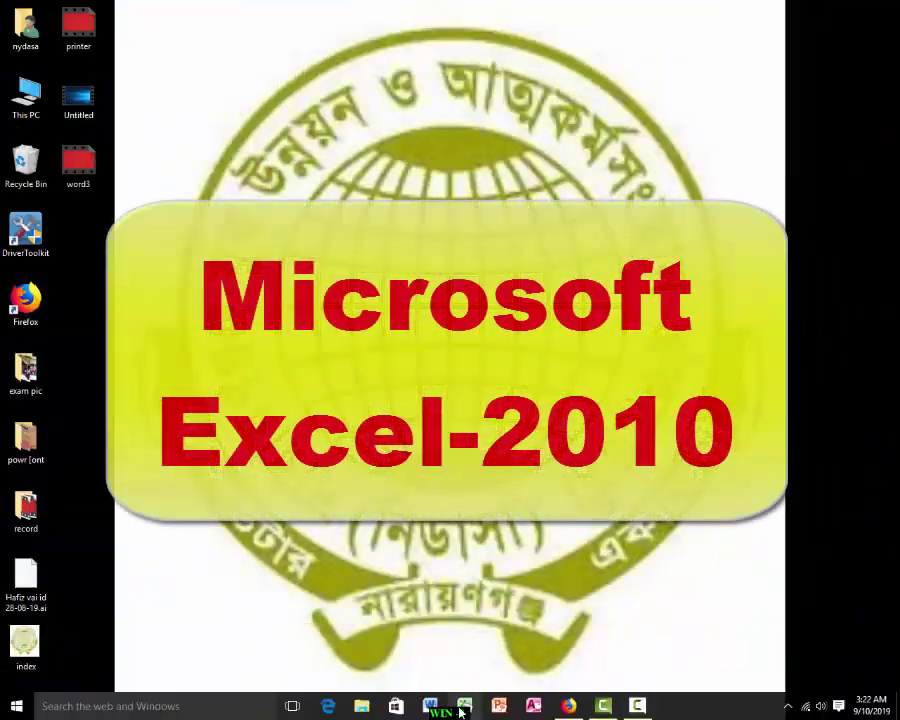
Step: Launch Excel 2010 from the taskbar so the blank Book1 workbook opens
click(462, 708)
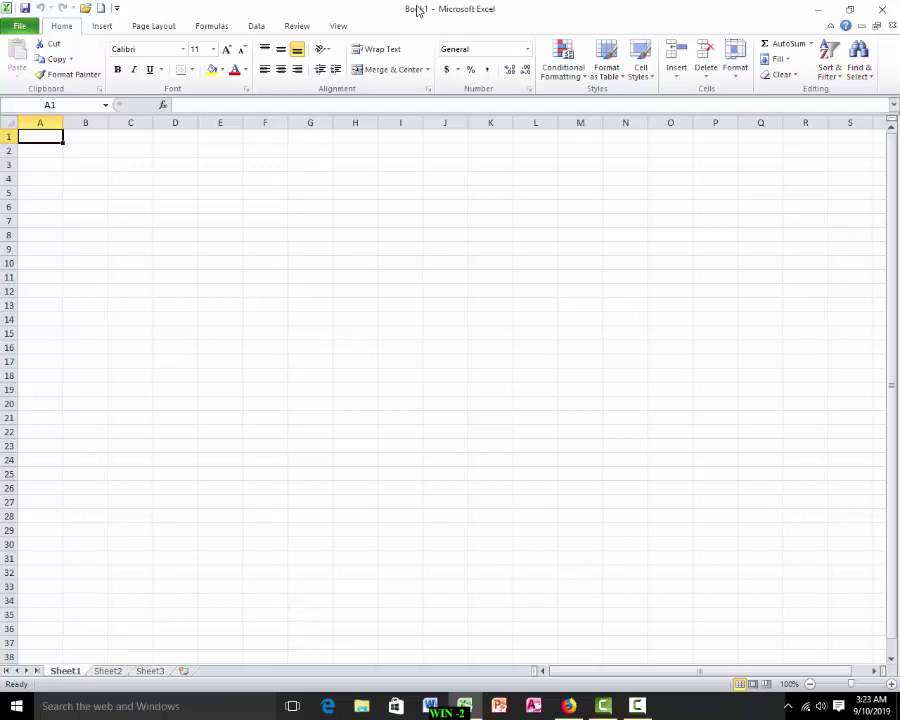
Step: Check the Quick Access Toolbar list, browse Formulas, Data, Page Layout and Home, finishing on Insert
click(116, 9)
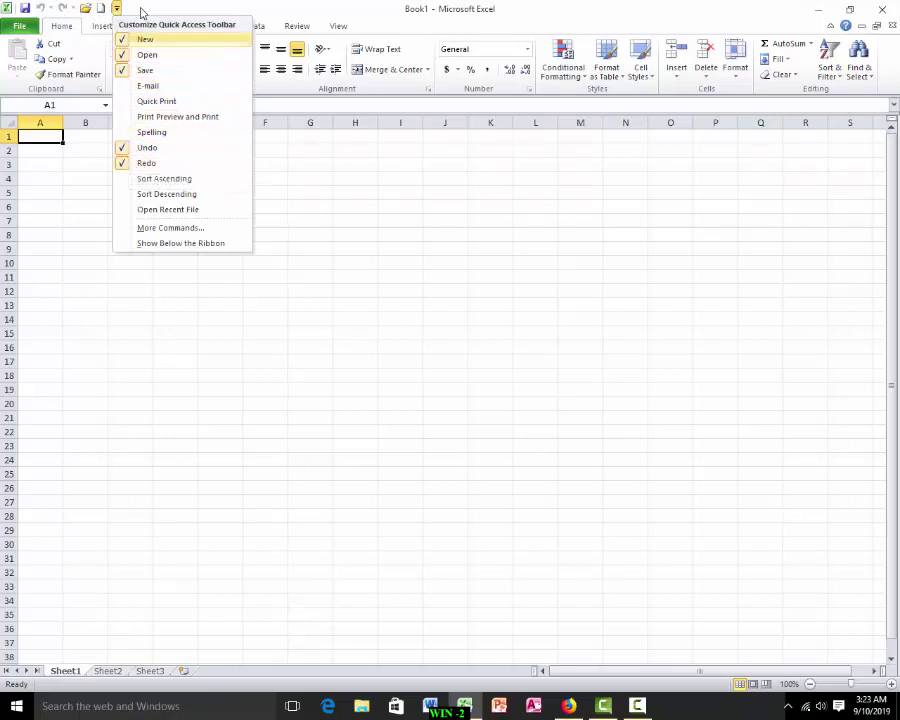
click(12, 78)
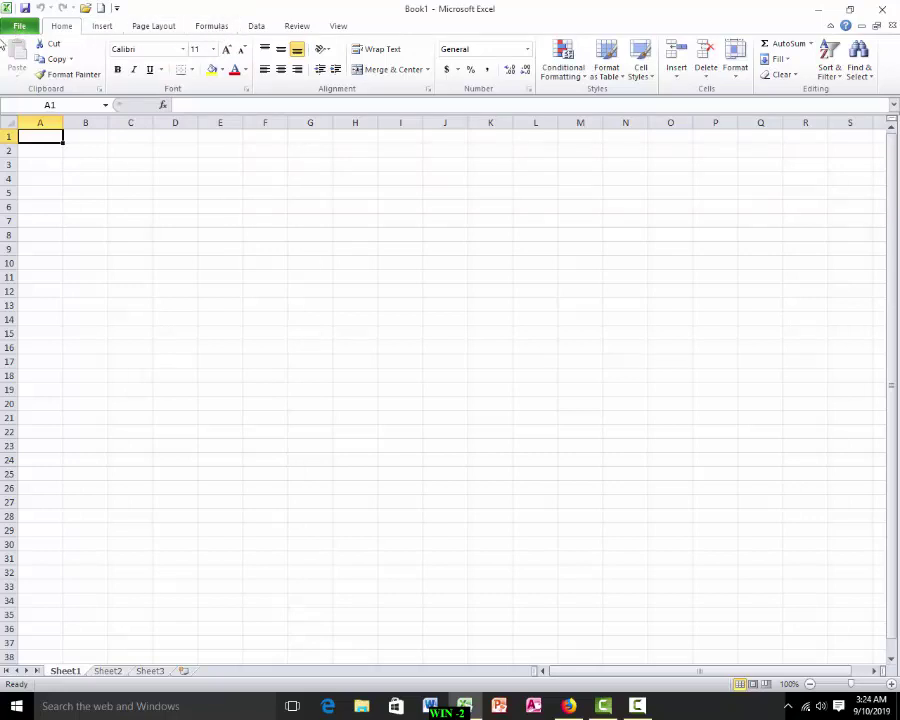
click(211, 26)
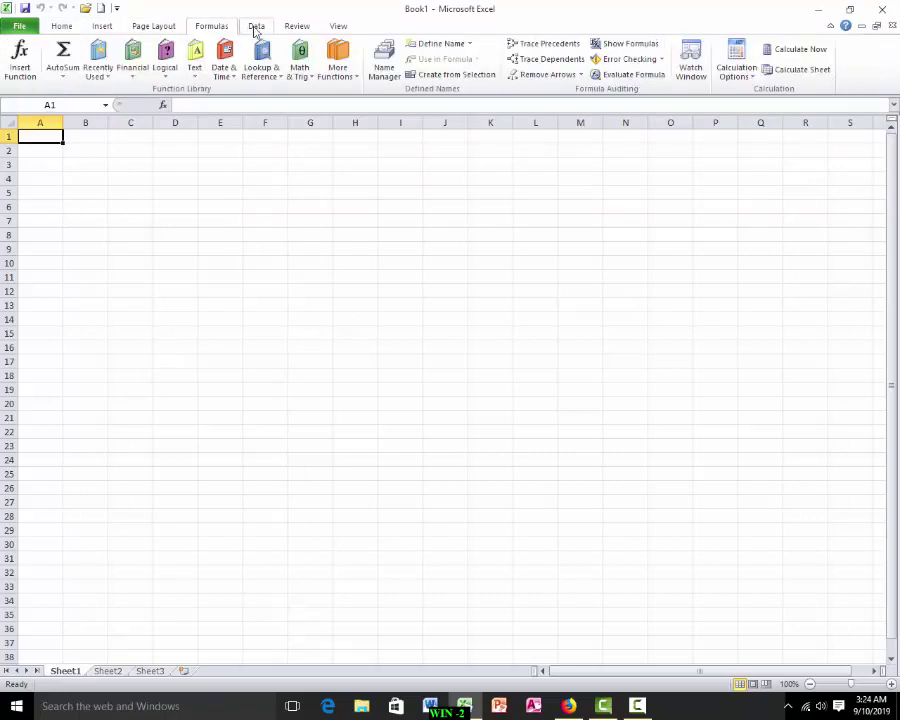
click(255, 28)
click(152, 27)
click(103, 27)
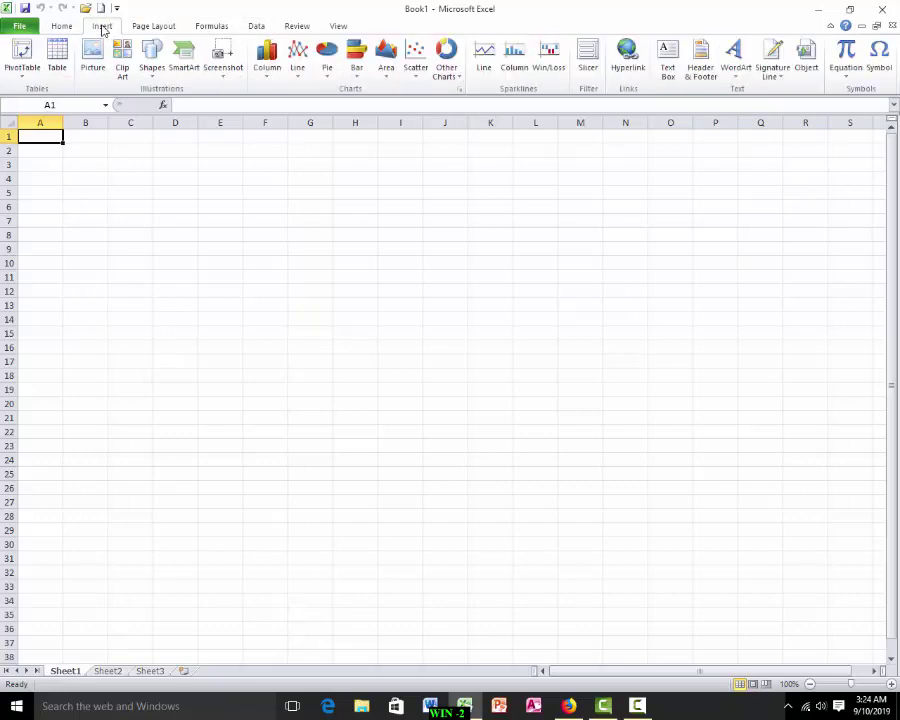
click(62, 27)
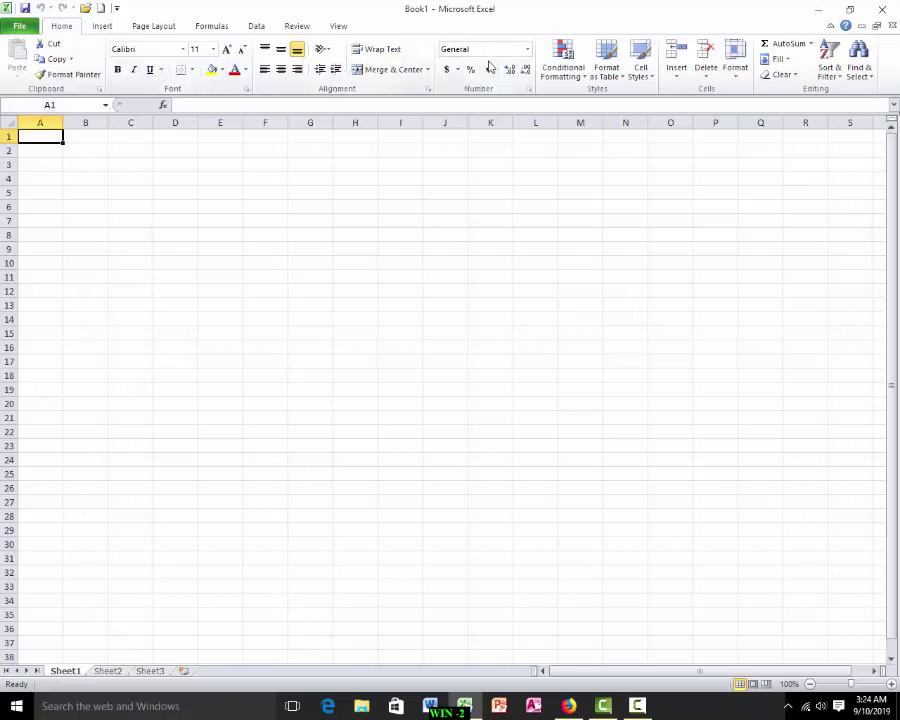
click(102, 27)
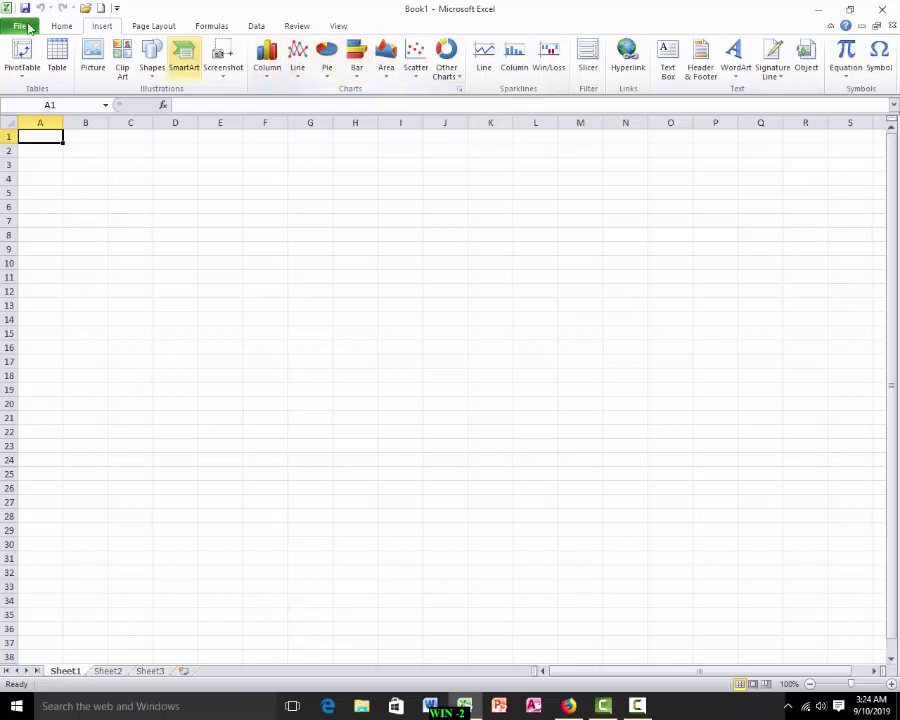
click(190, 105)
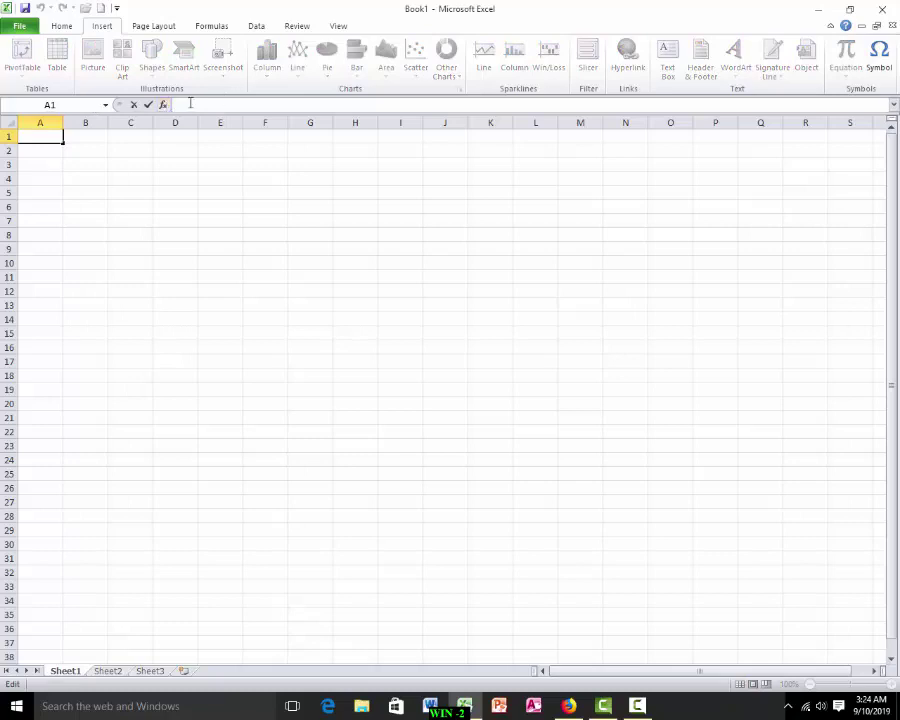
click(41, 120)
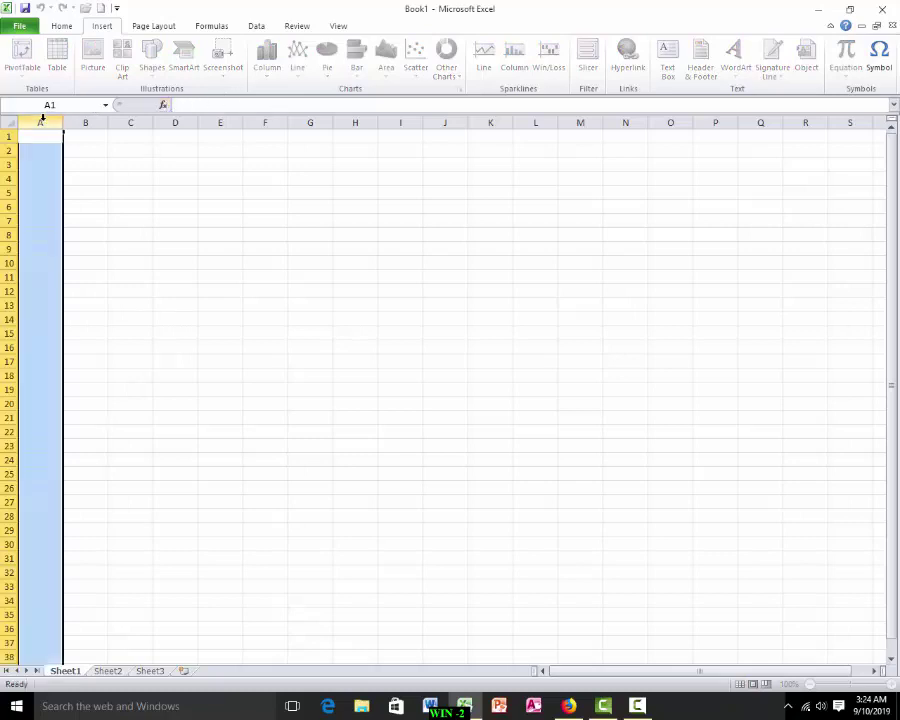
click(86, 122)
click(130, 122)
click(55, 122)
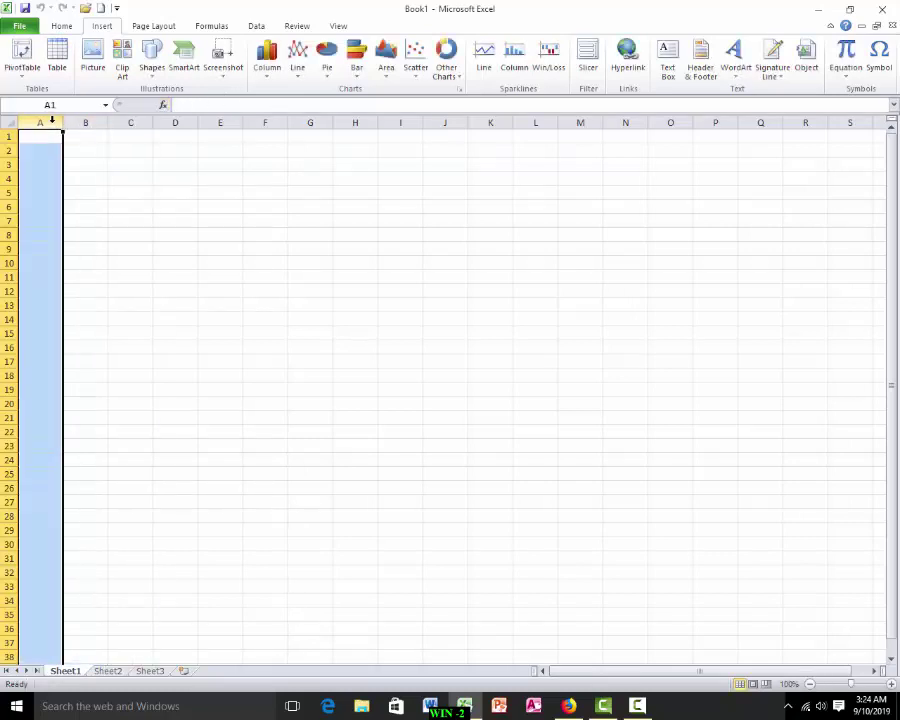
click(9, 136)
click(9, 150)
click(6, 178)
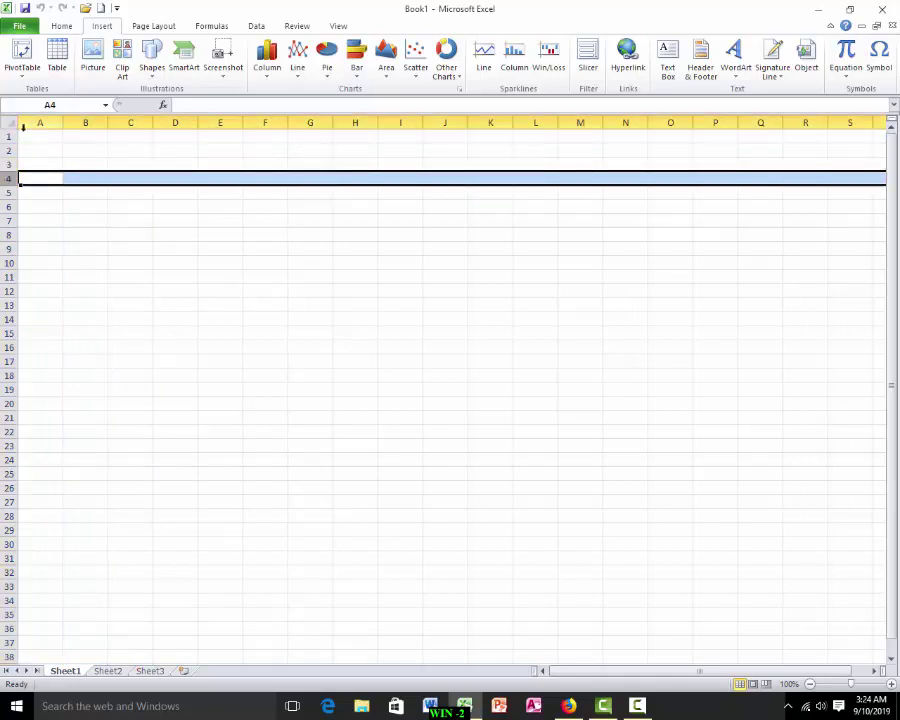
click(38, 122)
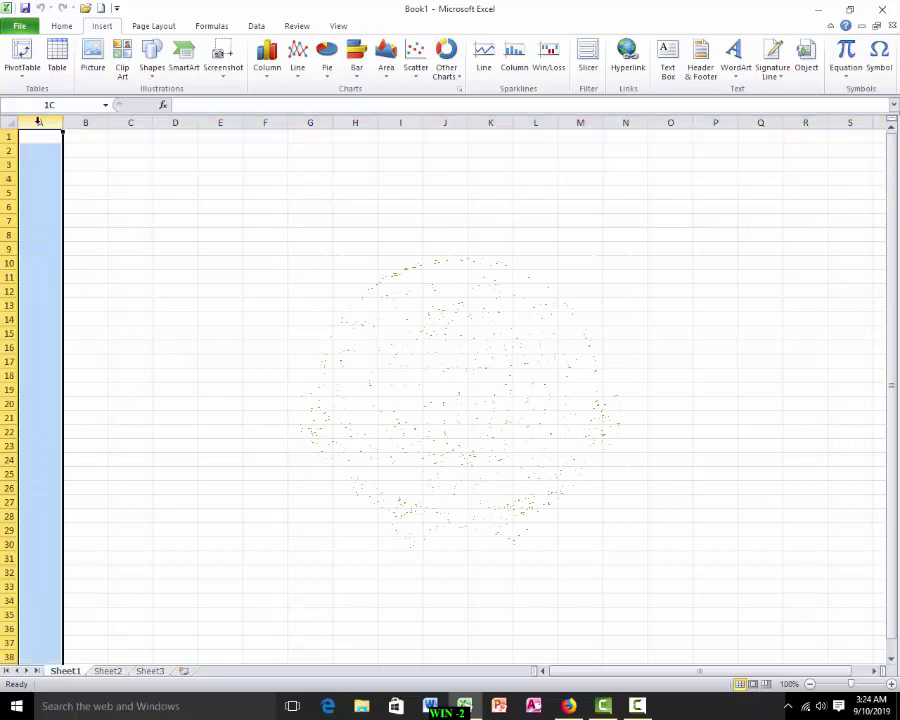
click(6, 136)
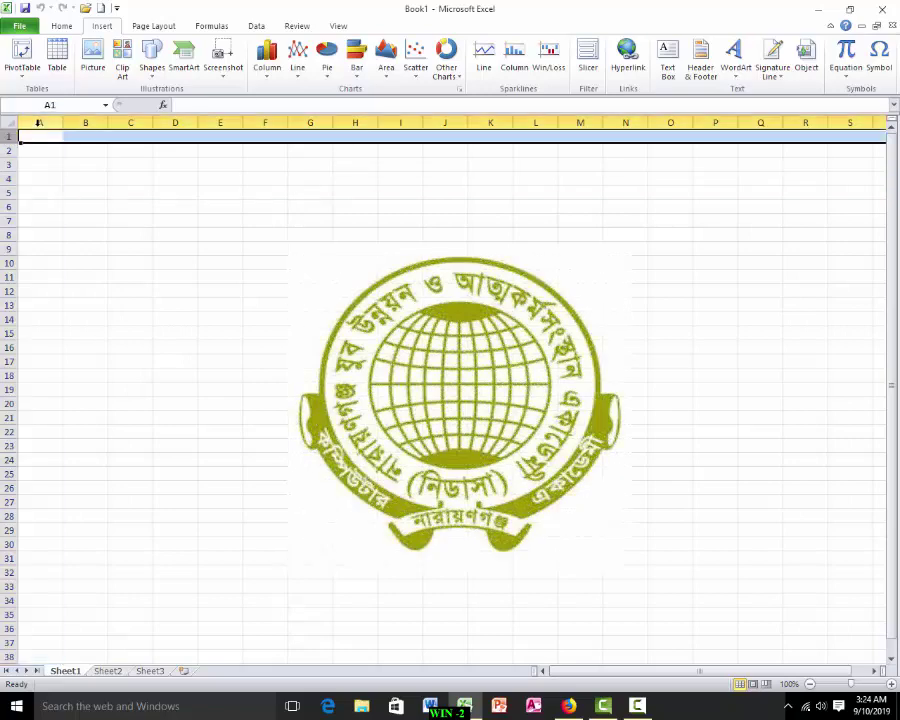
click(38, 136)
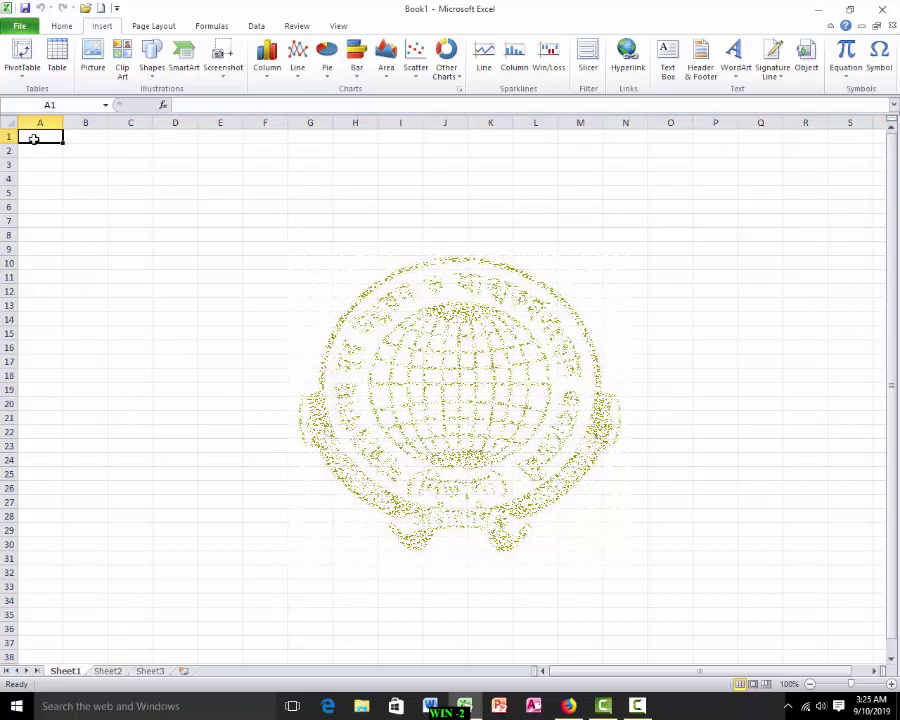
click(95, 140)
click(48, 135)
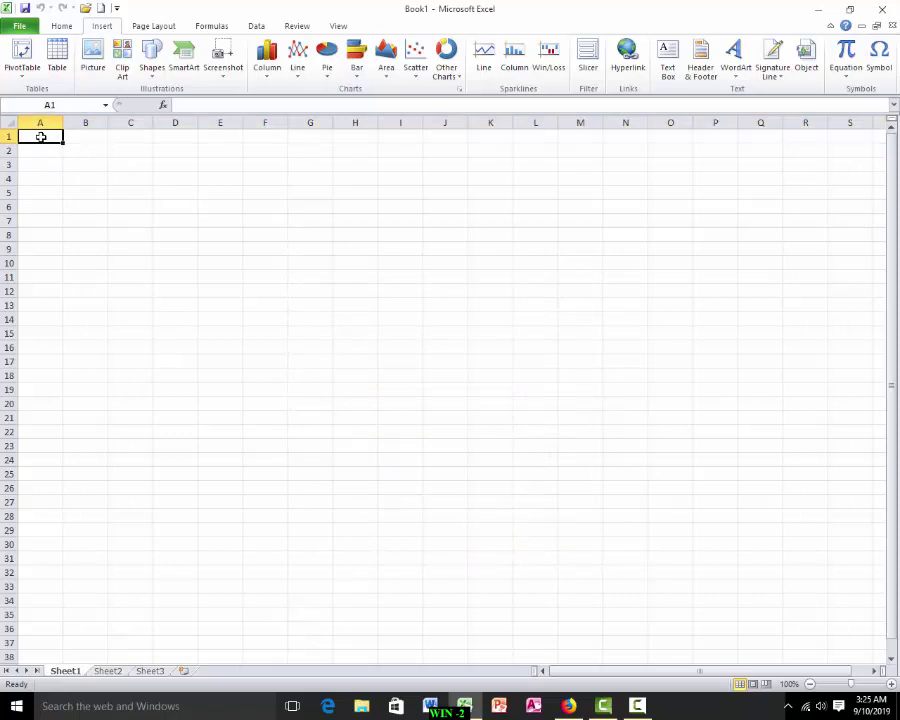
drag(40, 137, 261, 251)
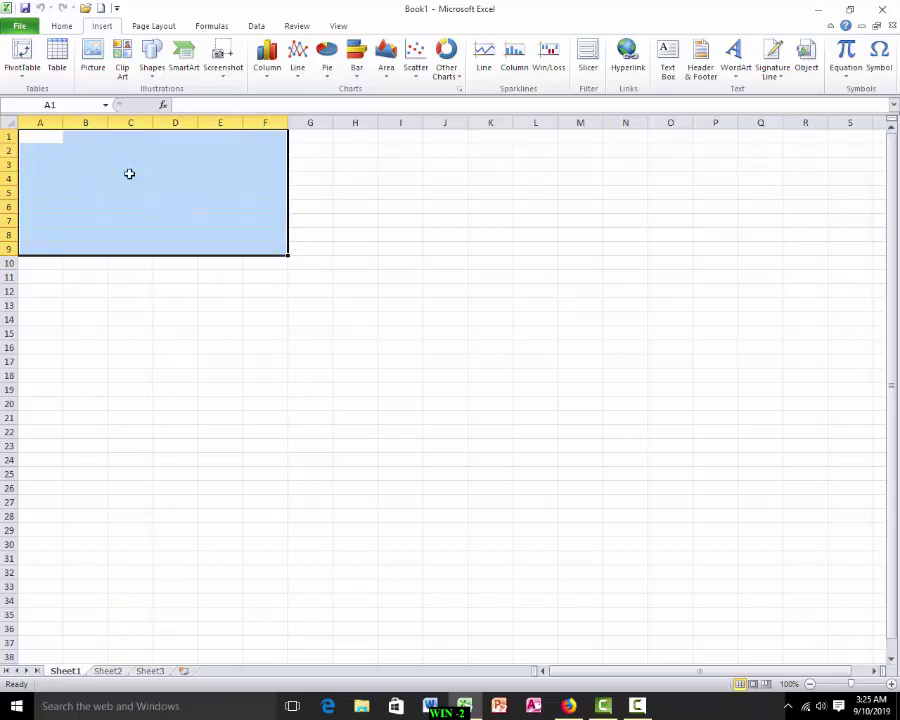
drag(474, 275, 785, 479)
drag(85, 376, 332, 543)
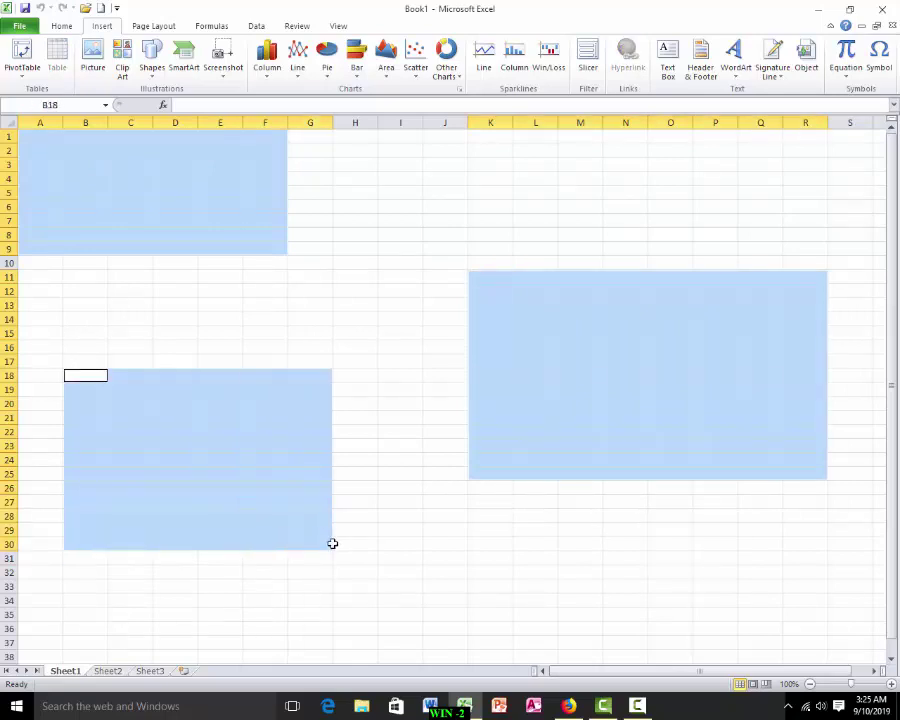
click(176, 212)
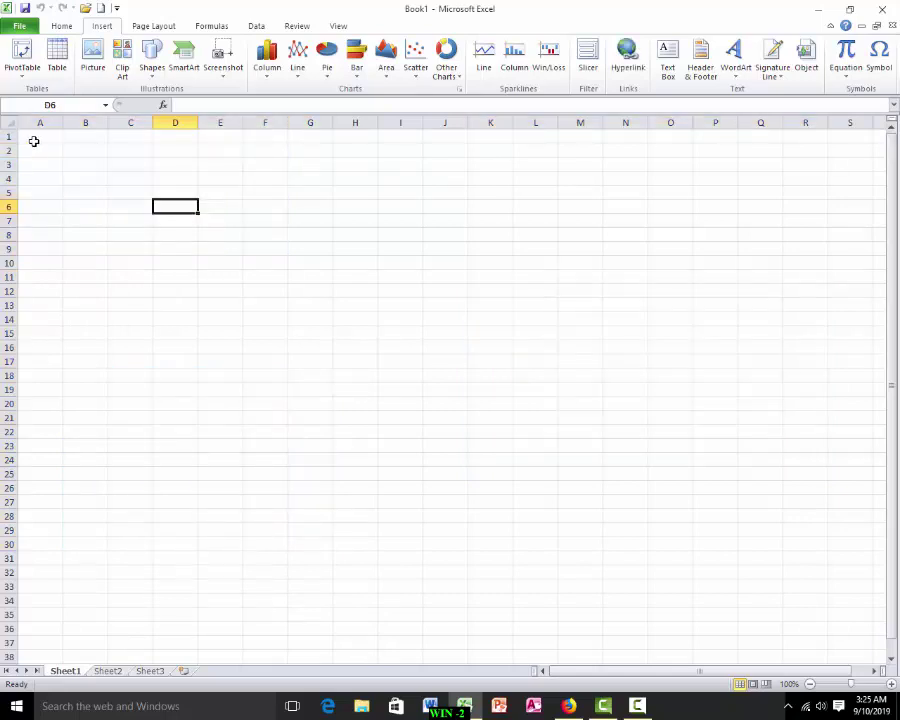
drag(34, 140, 252, 262)
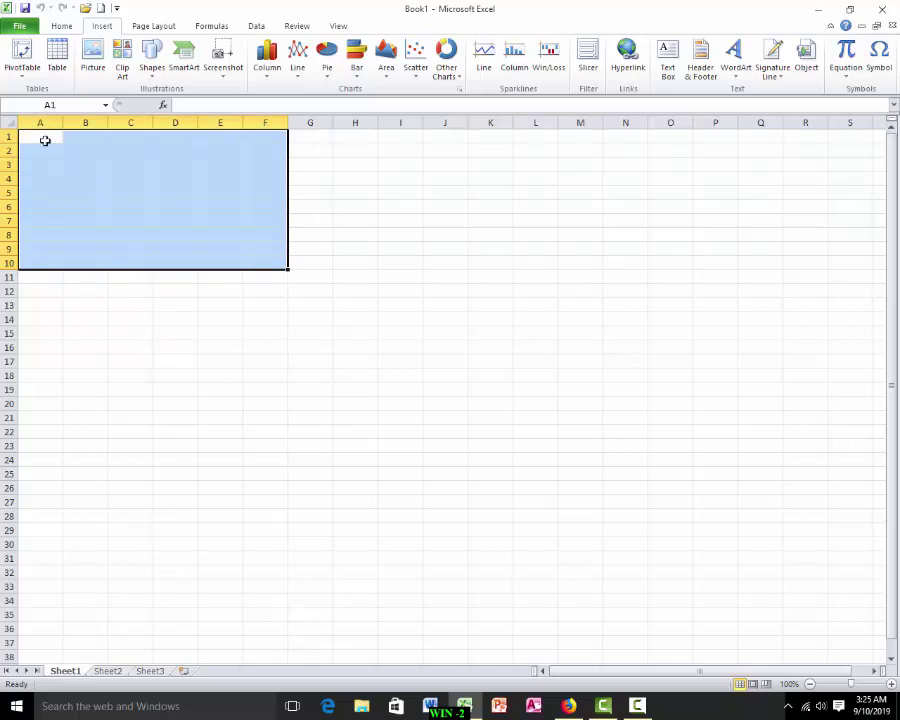
drag(44, 142, 300, 260)
click(278, 233)
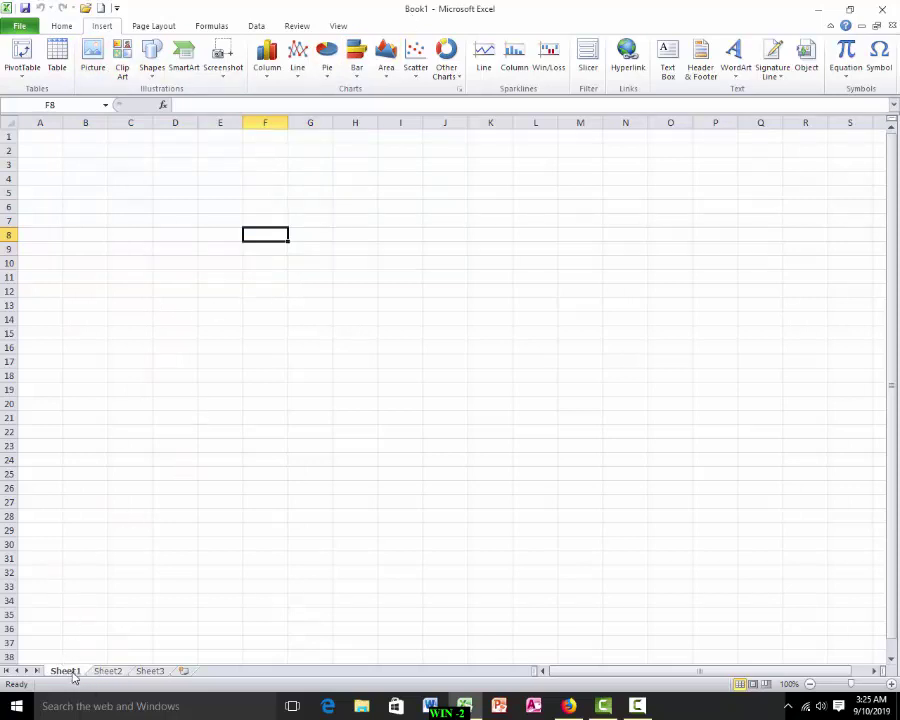
Step: Visit Sheet2 and Sheet3, then add Sheet4 and Sheet5 with the Insert Worksheet tab
click(108, 672)
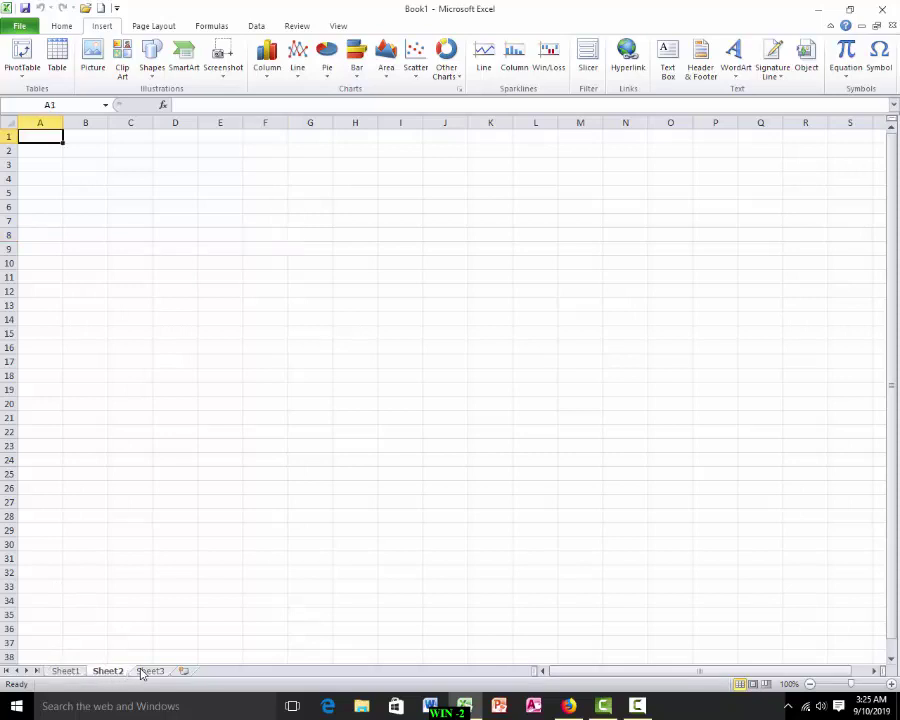
click(145, 672)
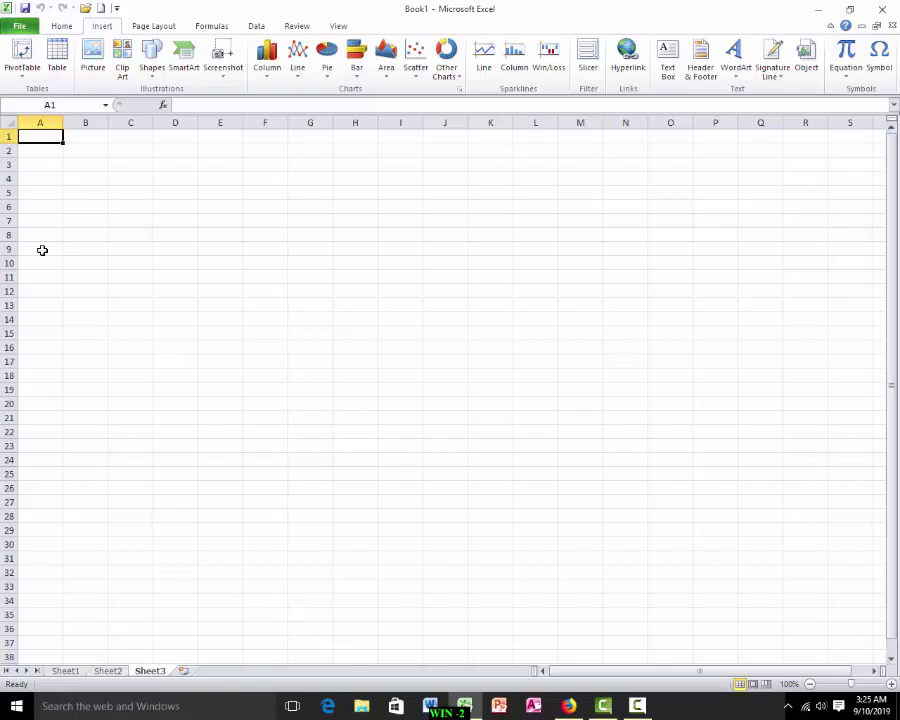
click(183, 672)
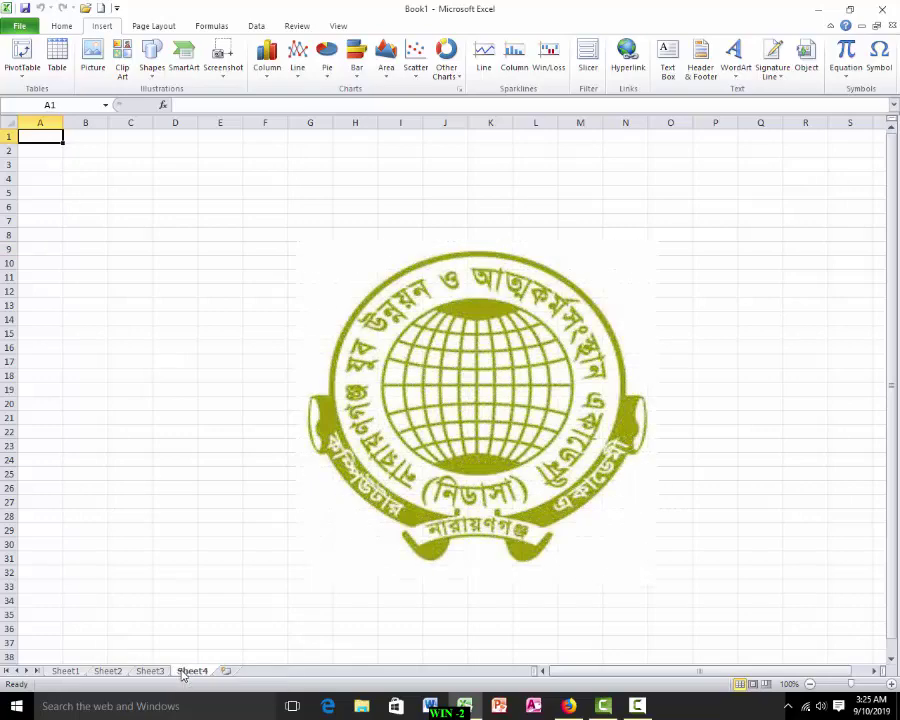
click(225, 671)
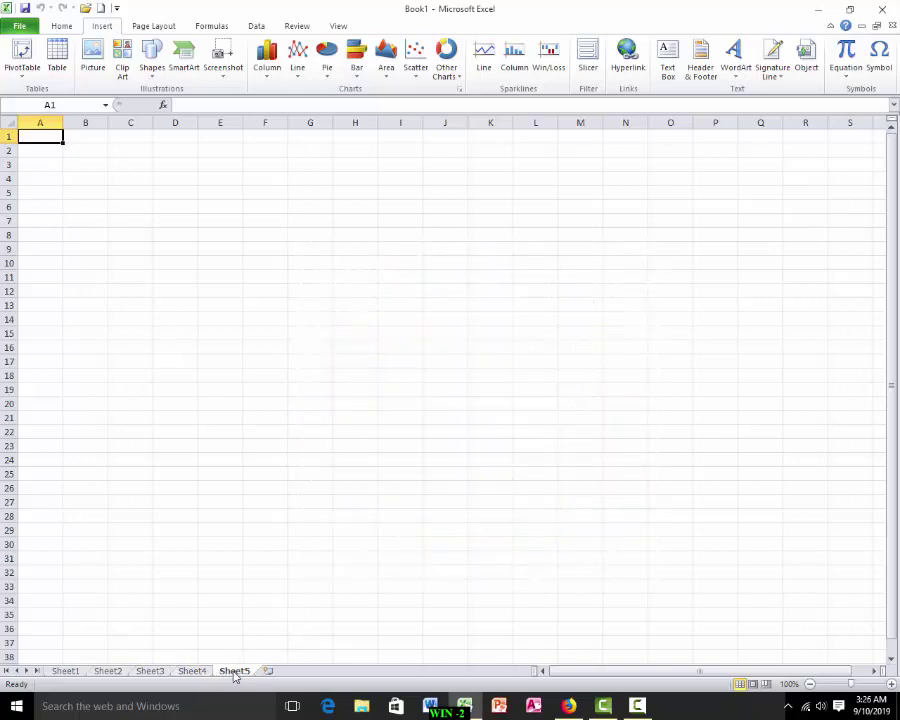
Step: Insert Sheet6 with Shift+F11 and Sheet7 through the sheet tab's Insert Worksheet dialog
key(shift+F11)
right_click(245, 675)
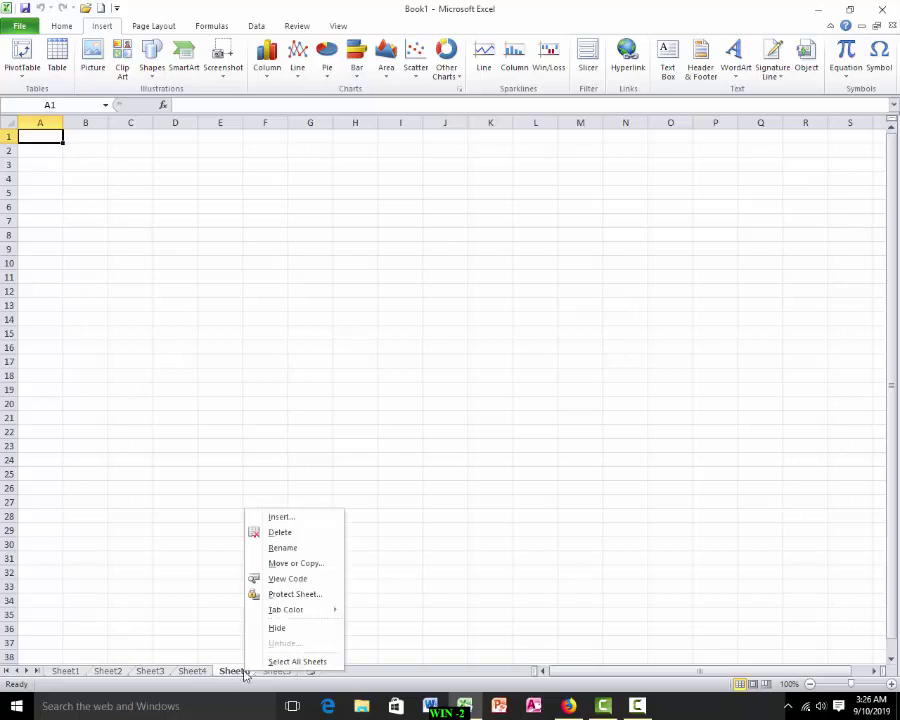
click(292, 520)
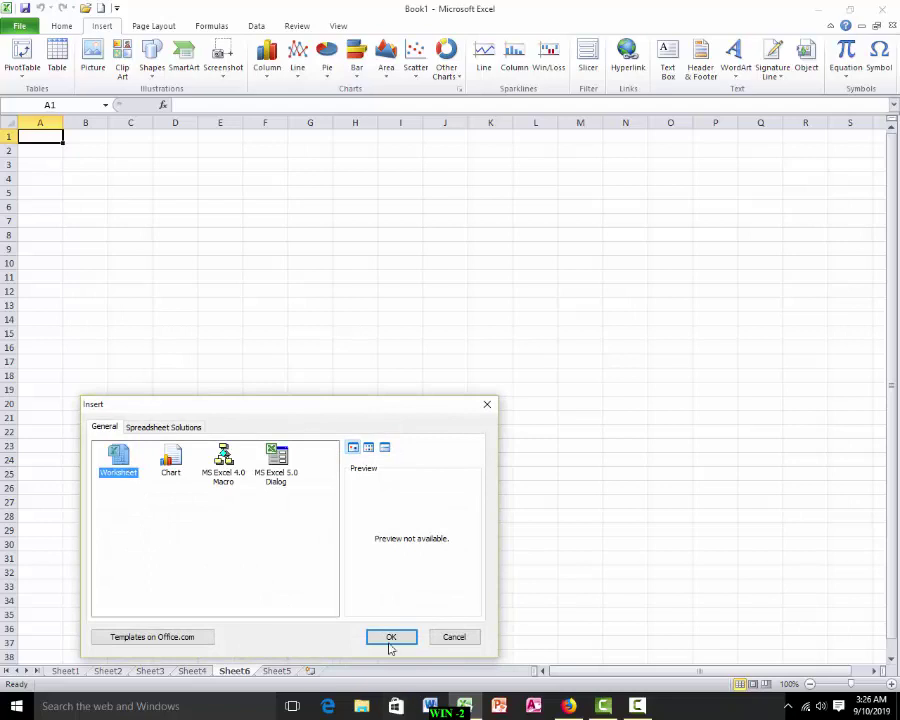
click(391, 638)
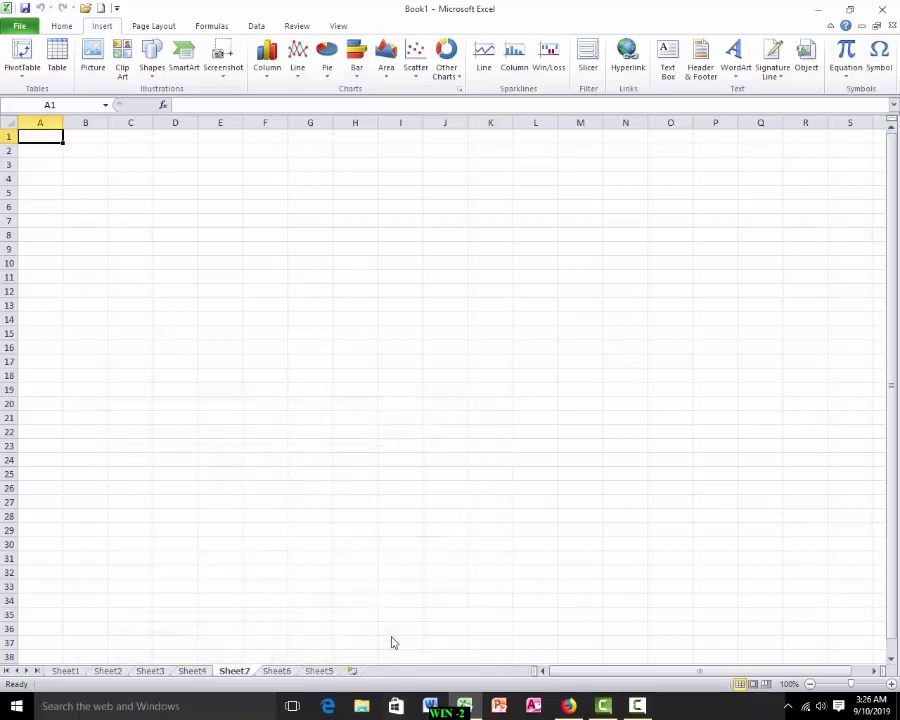
Step: Delete Sheet5, Sheet6, Sheet7 and Sheet4 from their sheet tab menus
right_click(319, 673)
click(354, 535)
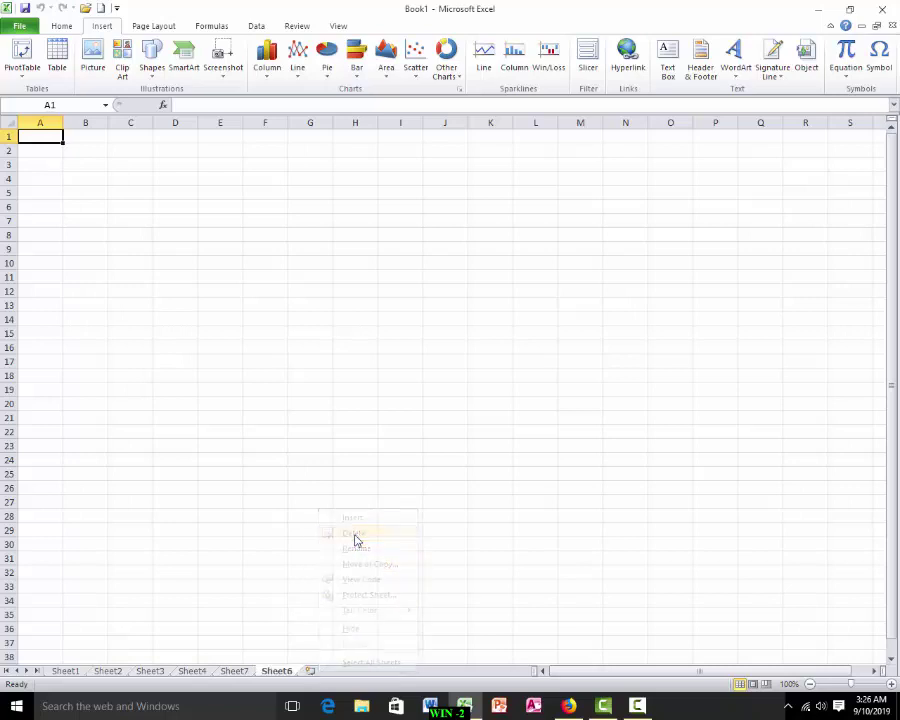
right_click(277, 671)
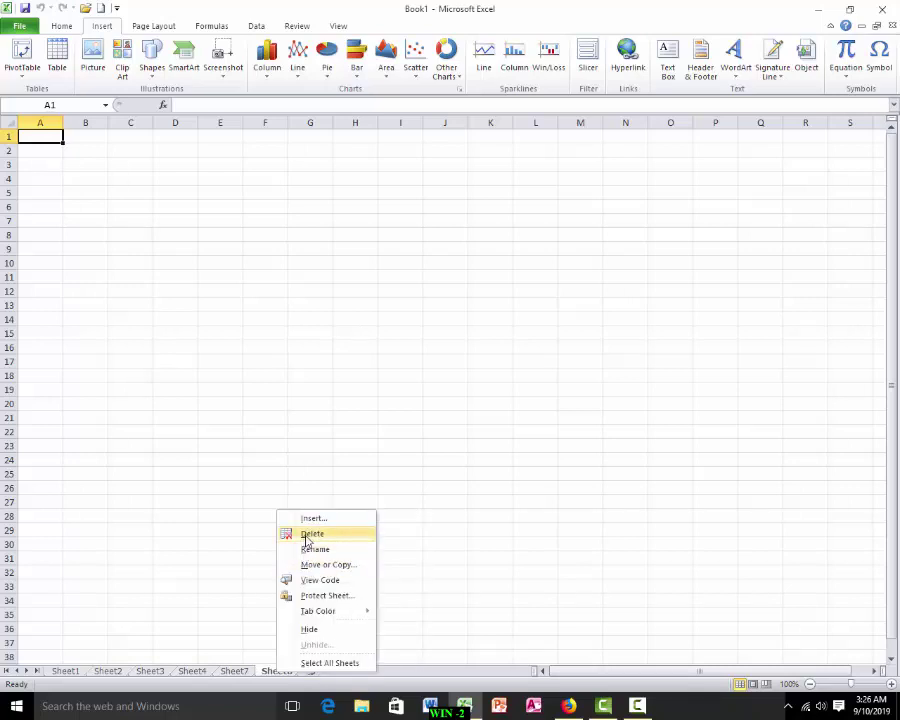
click(307, 533)
right_click(236, 672)
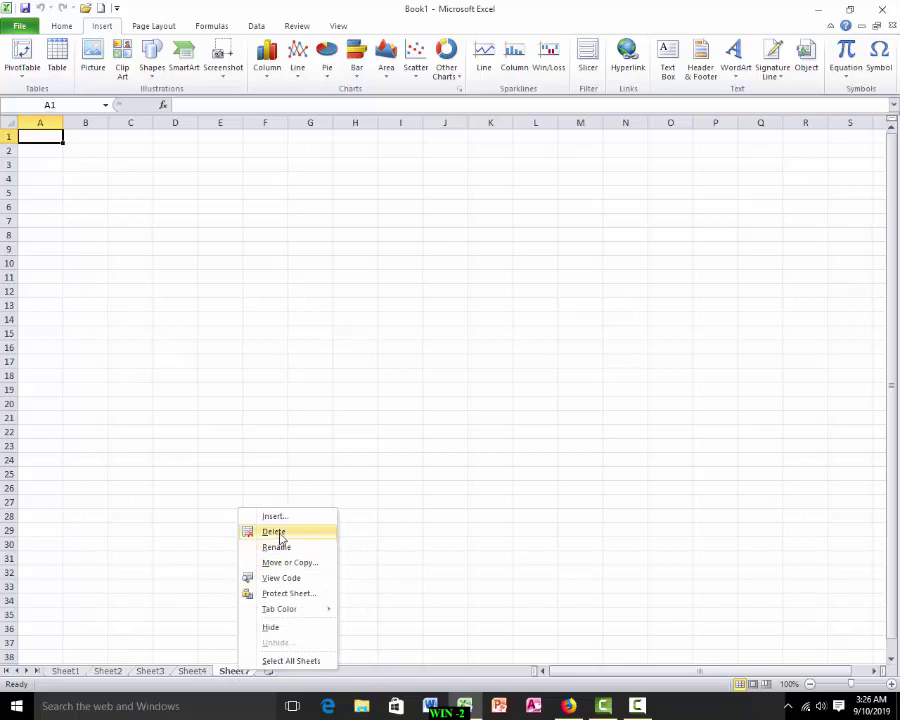
click(274, 532)
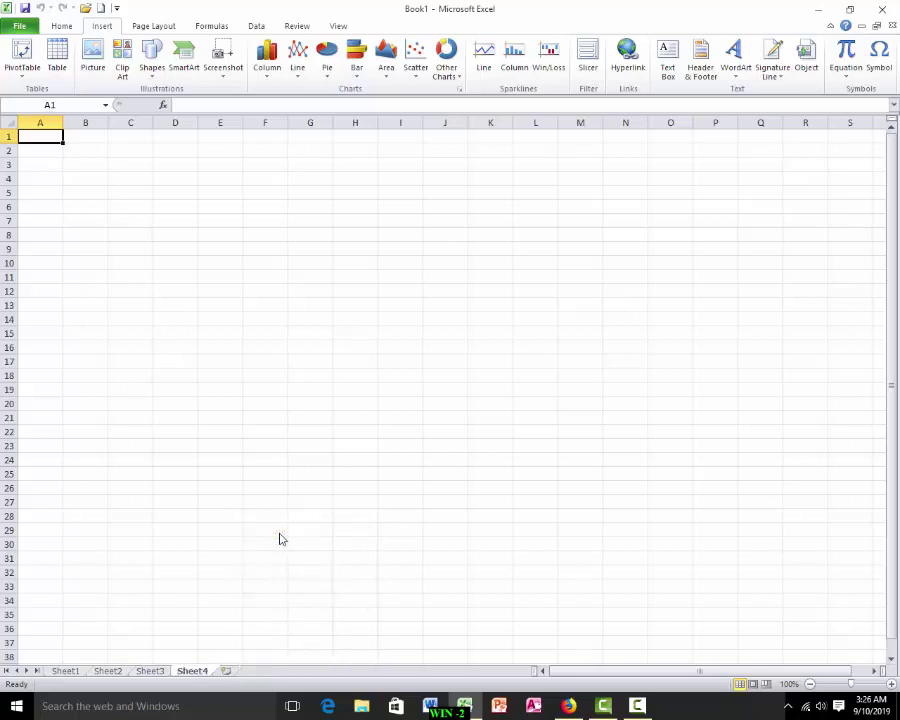
right_click(188, 669)
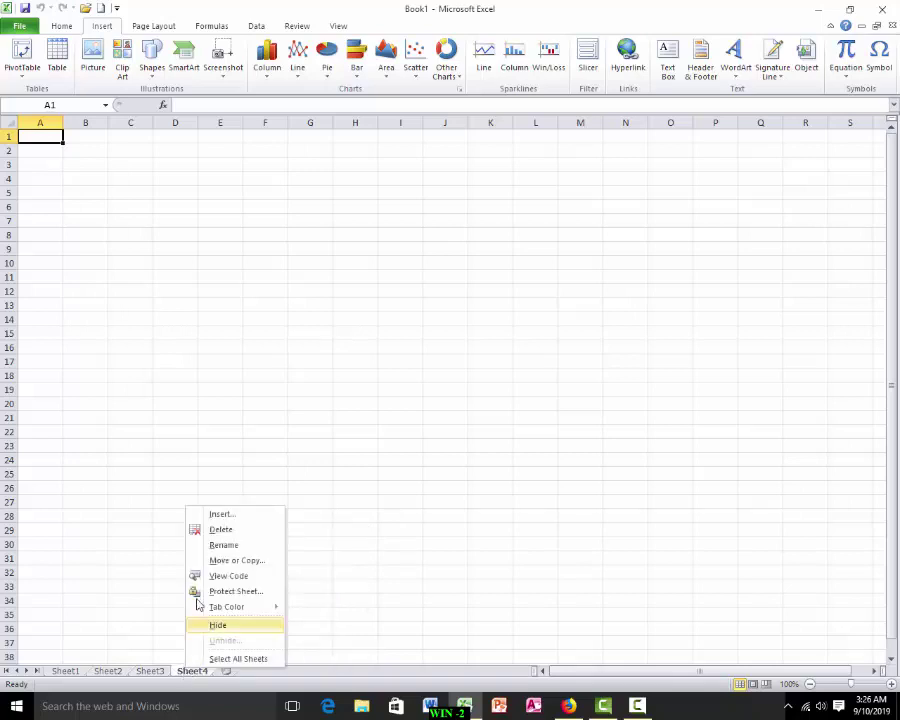
click(221, 530)
Step: Select column A, row 1, then cell B3, and finish with cell A1 selected
click(41, 122)
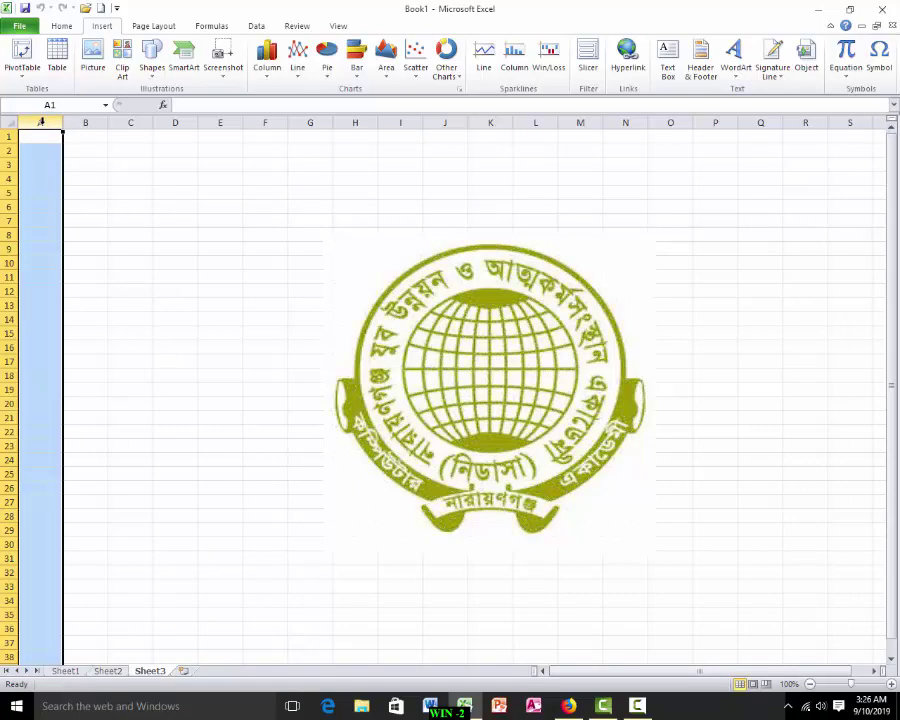
click(5, 135)
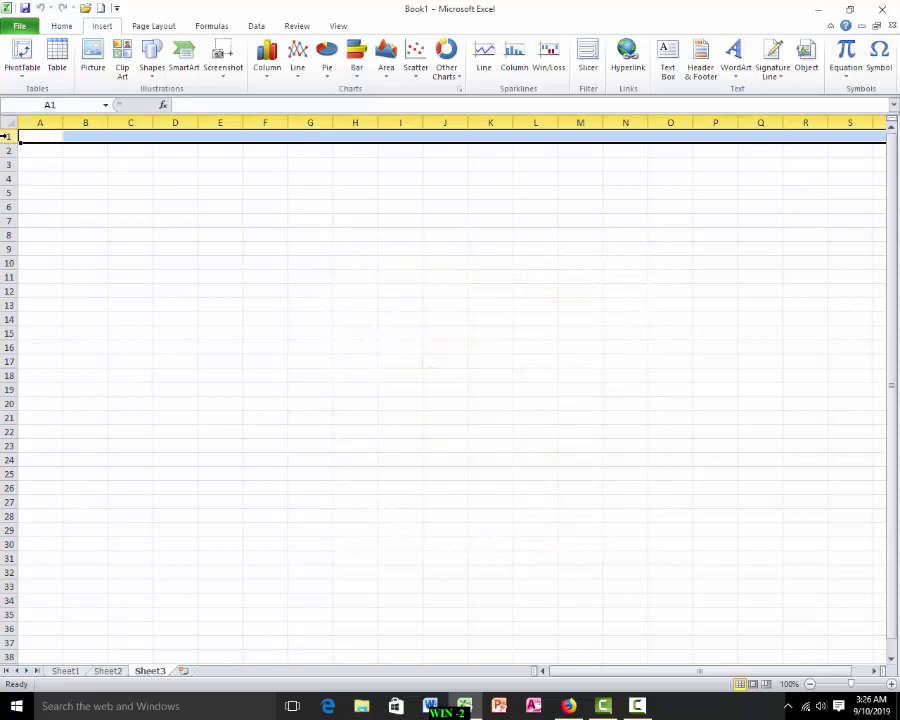
click(82, 166)
click(44, 137)
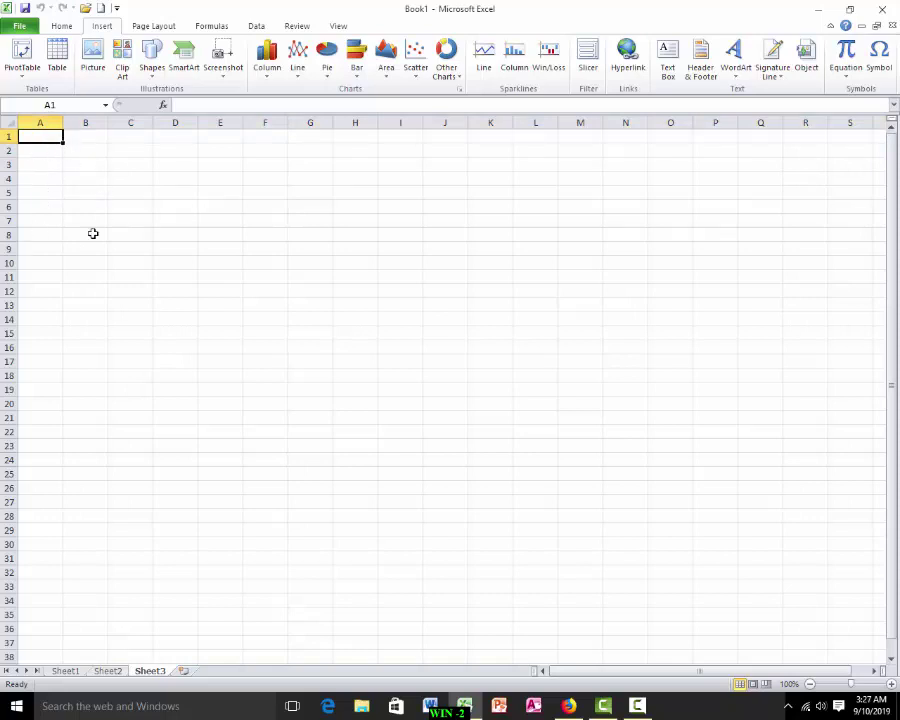
Step: Insert an entire new row at A5 on Sheet3
click(46, 193)
right_click(46, 193)
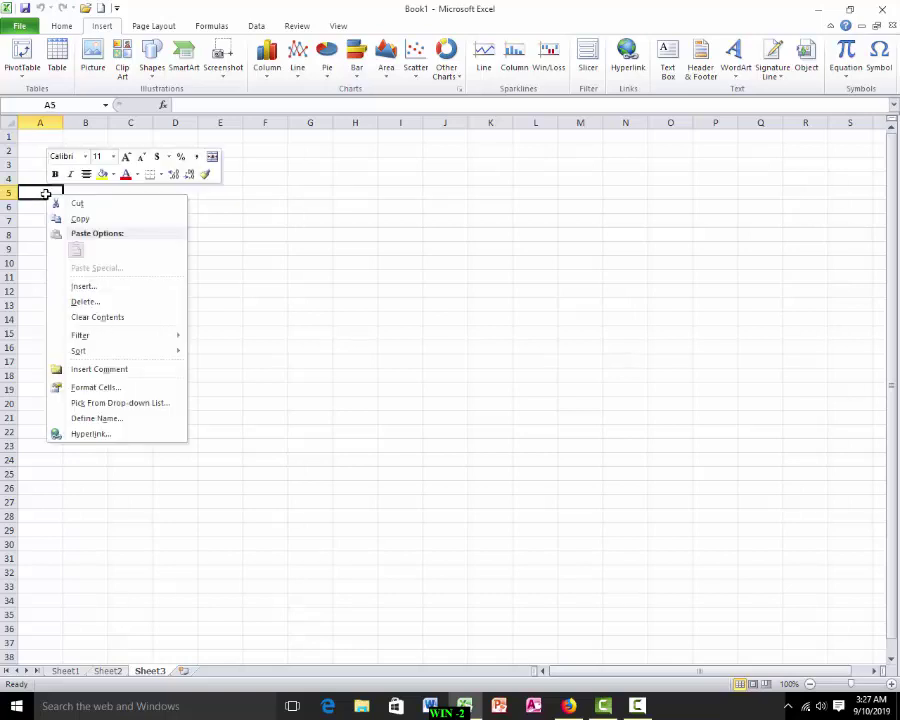
click(77, 285)
click(57, 286)
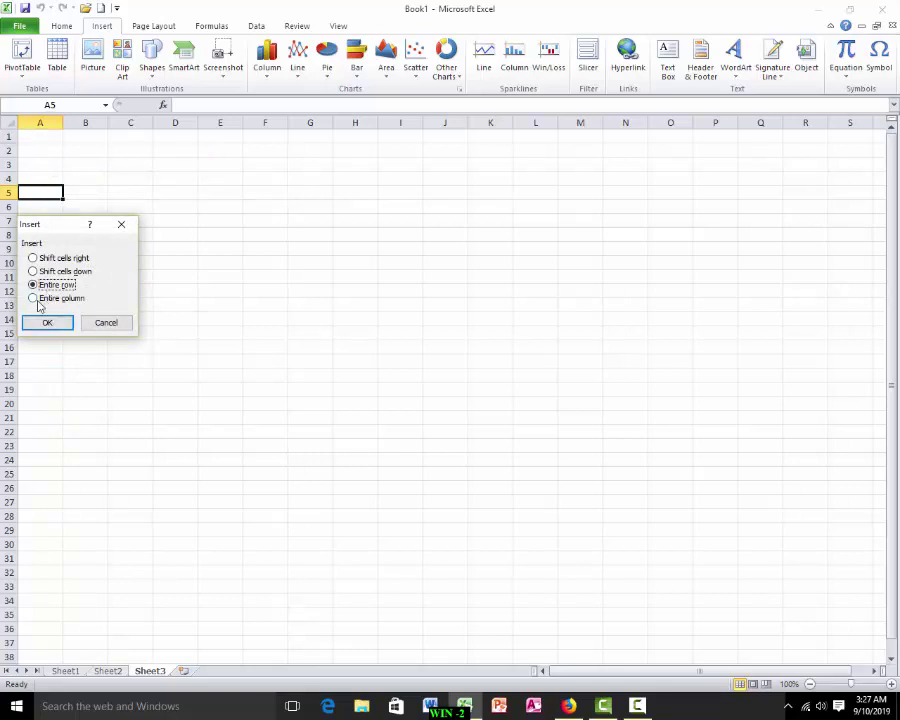
click(50, 323)
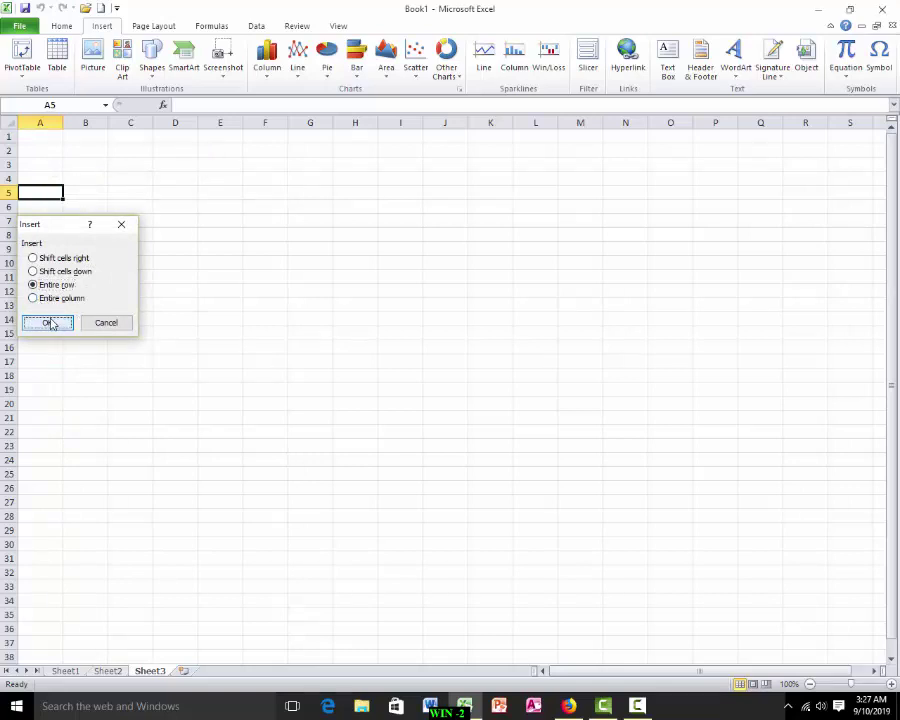
Step: Delete cell A5 through the Delete cells dialog
right_click(46, 189)
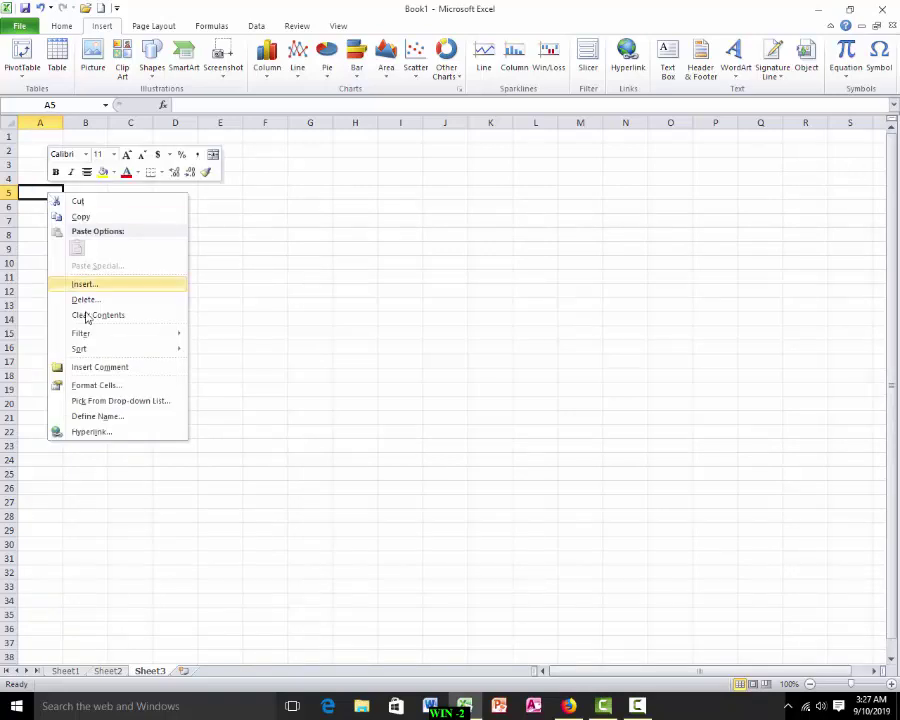
click(86, 300)
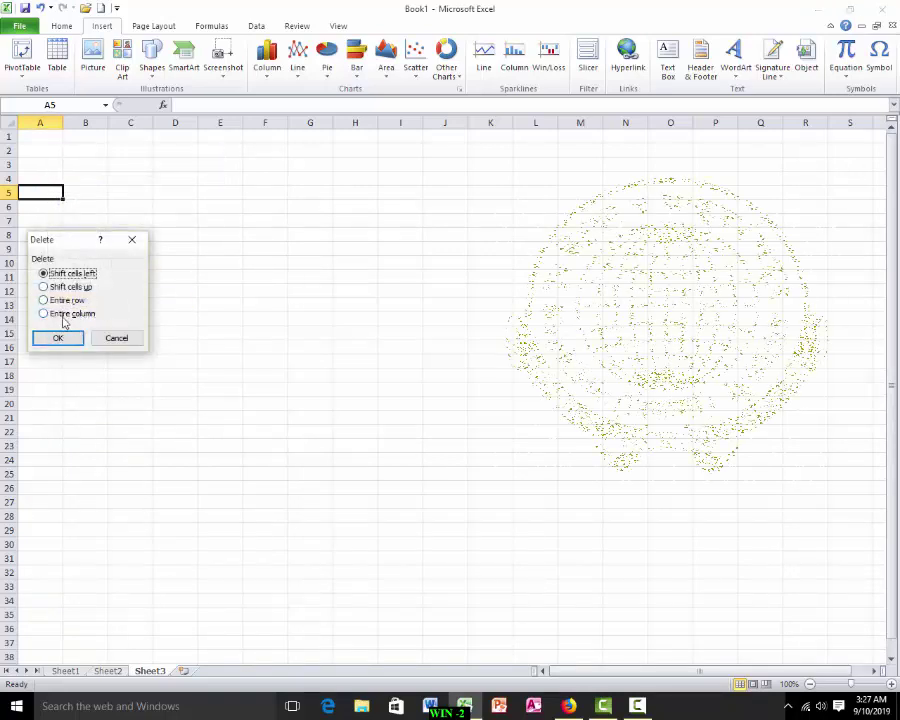
click(58, 337)
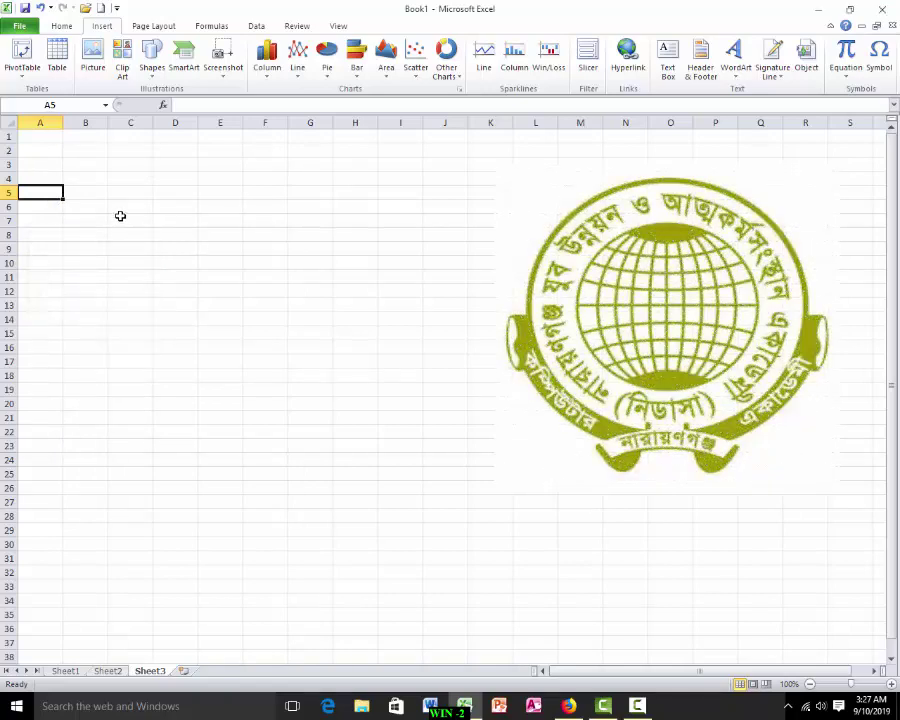